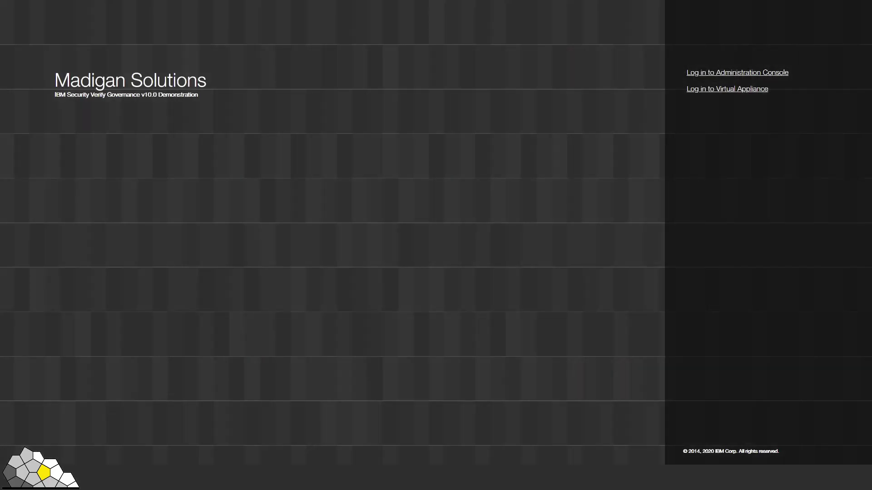
Step: Log in to the Administration Console with the admin user name and its password
left_click(741, 76)
left_click(735, 112)
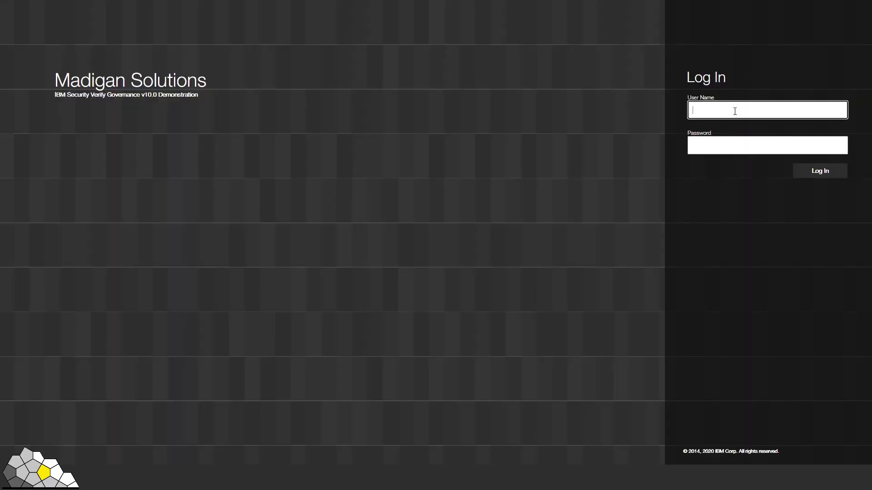
type("admin")
key("Tab")
type("*******")
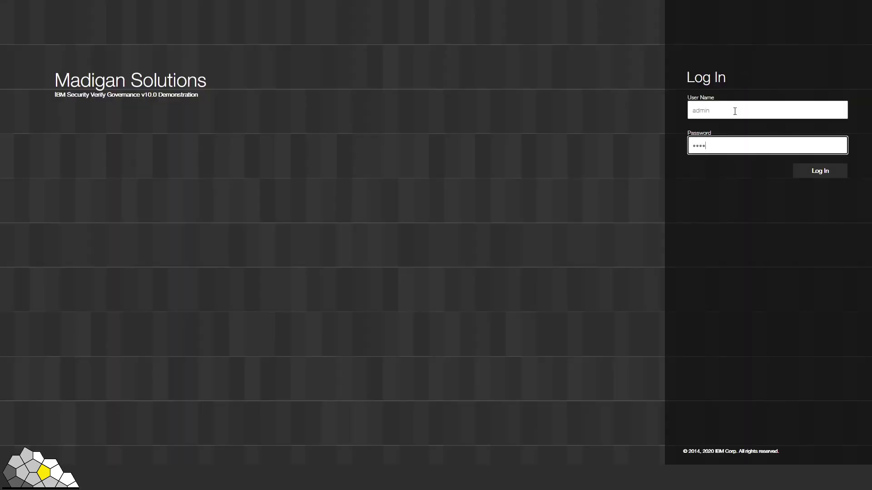
type("*")
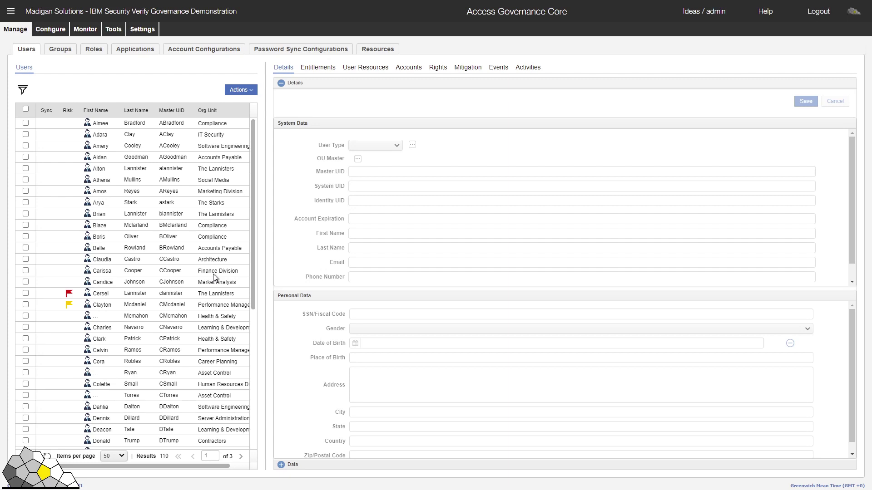
Step: Open a Compliance Officer user's record and expand its Data attributes
left_click(184, 240)
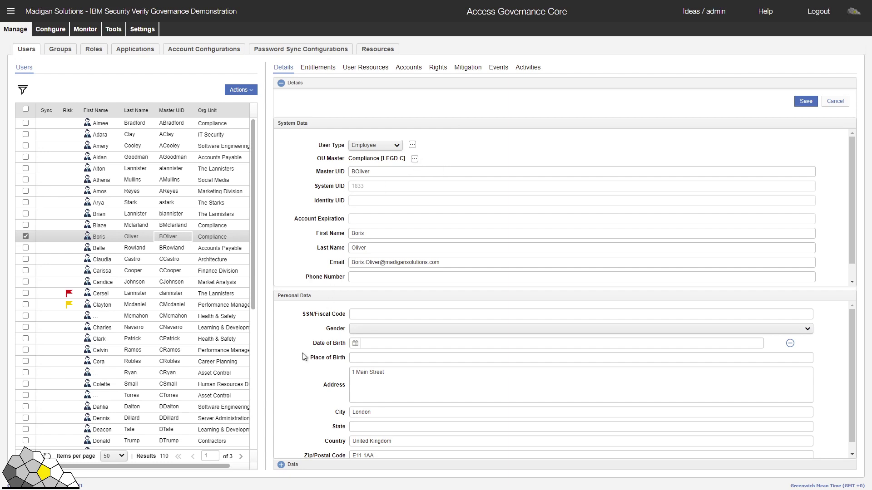
left_click(281, 465)
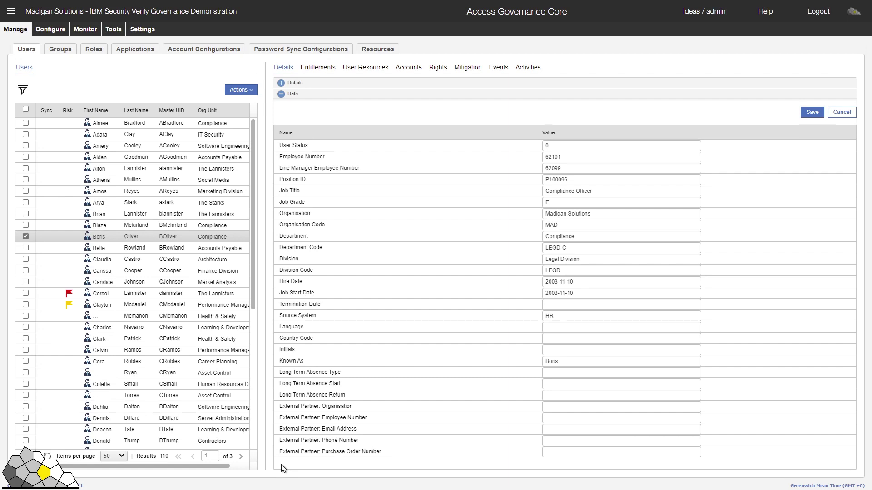
Step: Open the Compliance group under Legal Division and list its four member users
left_click(59, 54)
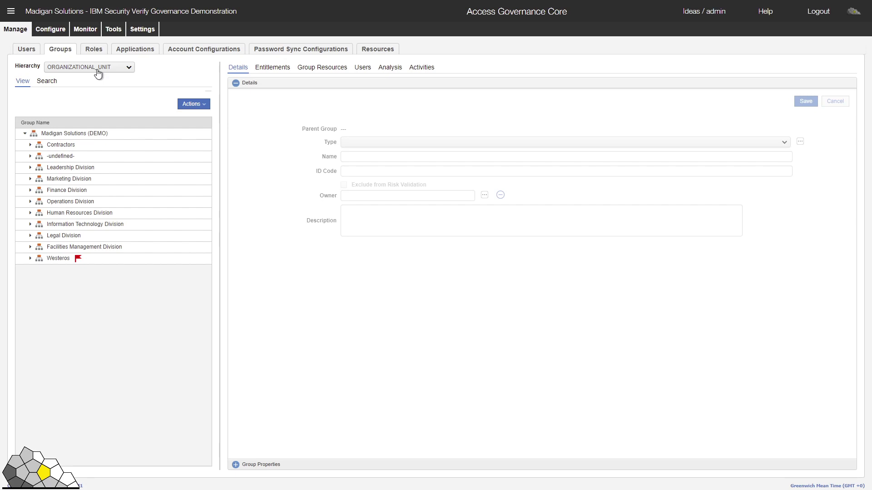
left_click(31, 236)
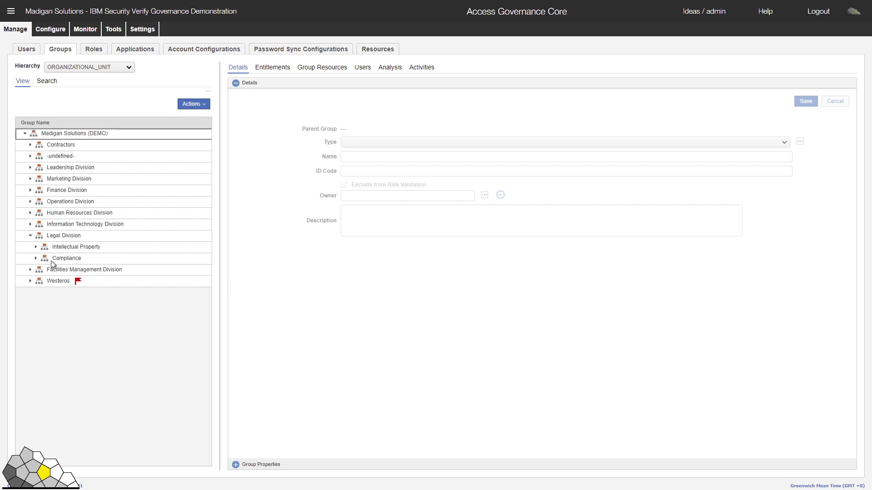
left_click(57, 260)
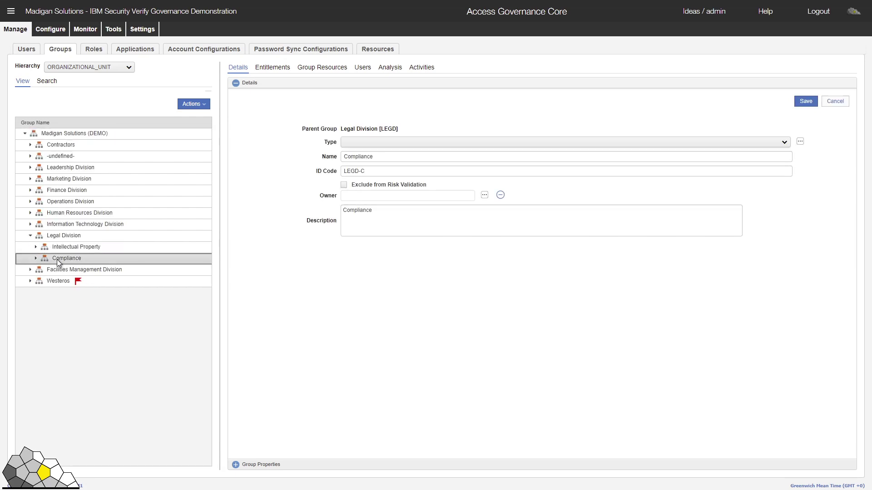
left_click(364, 69)
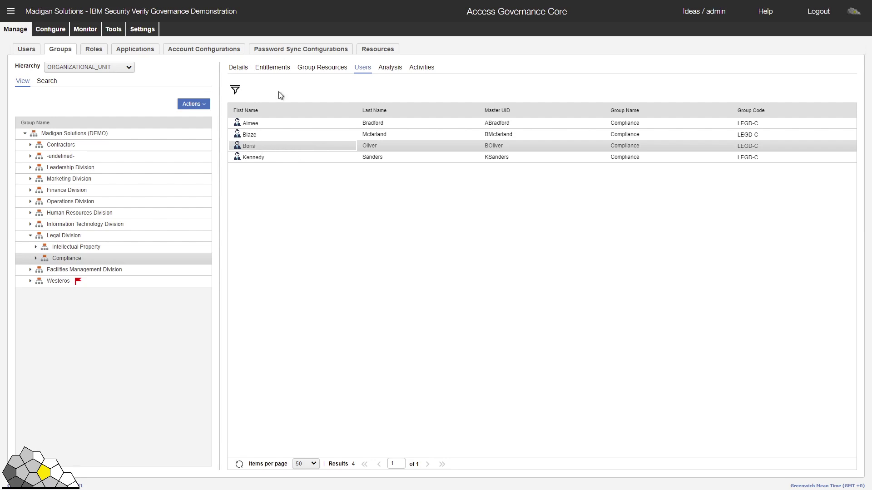
Step: Switch the group tree to Location Hierarchy
left_click(237, 67)
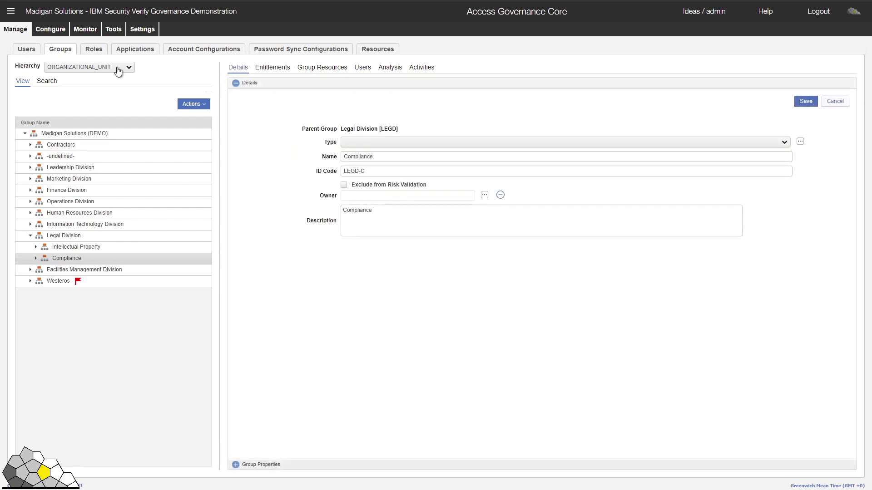
left_click(117, 68)
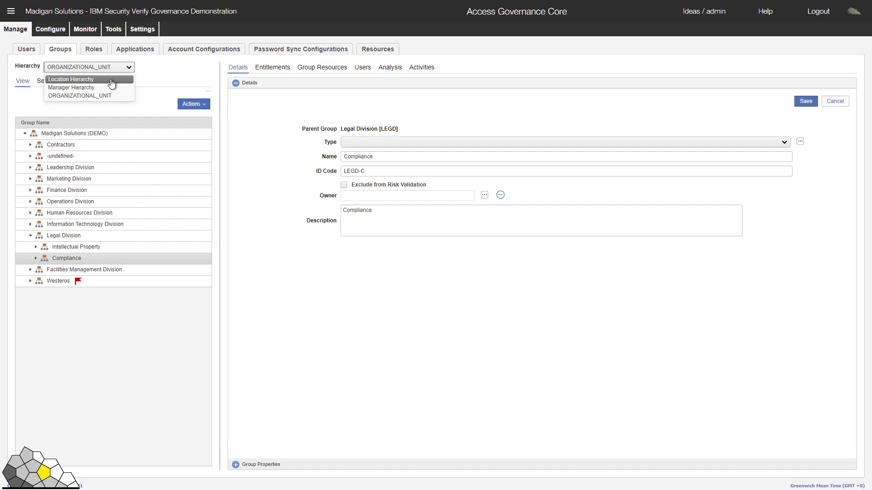
left_click(112, 79)
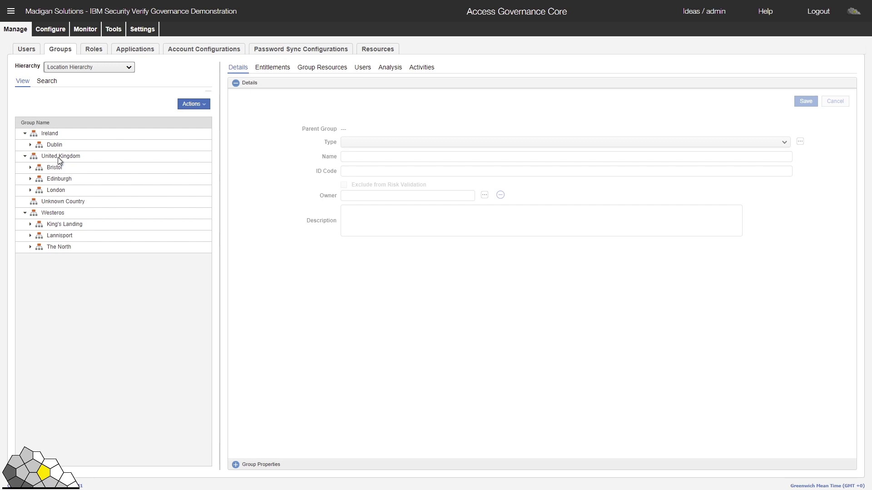
Step: List the 74 users at London's 1 Main Street site and select one of them
left_click(30, 190)
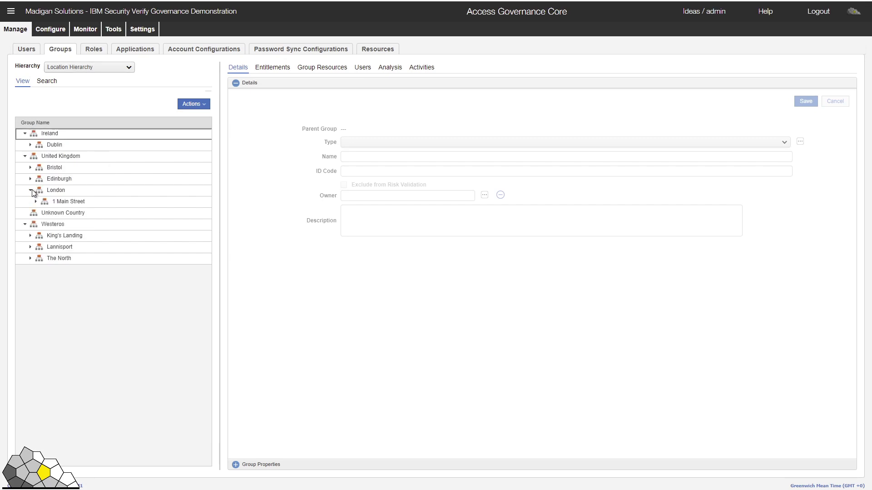
left_click(65, 203)
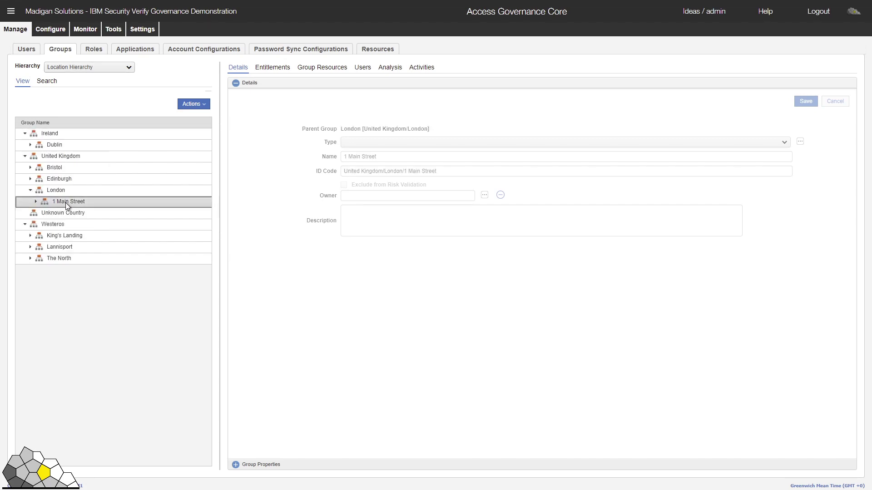
left_click(364, 72)
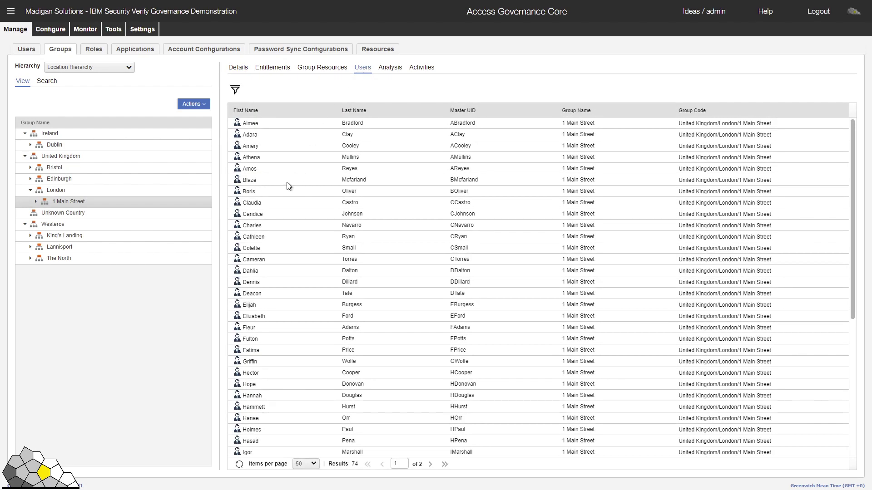
left_click(293, 196)
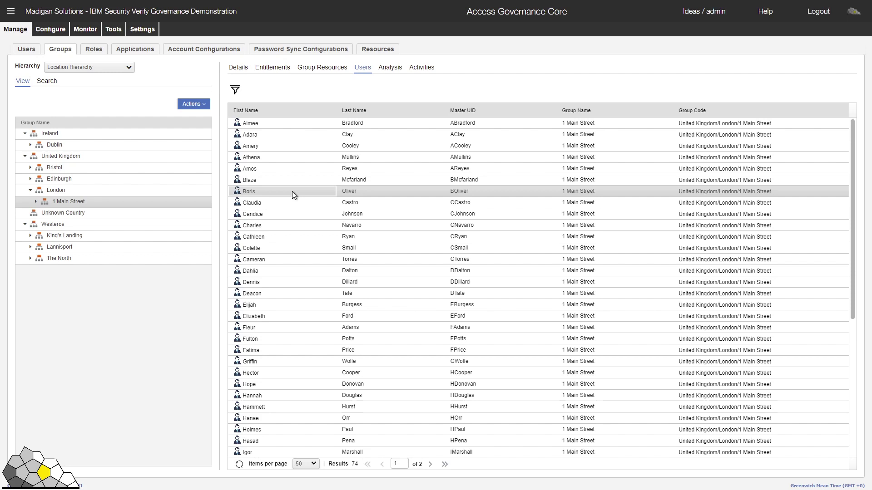
Step: Check entitlements of 1 Main Street and Dublin's 1 ACME Boulevard (prn-dublin), then list the roles
left_click(277, 69)
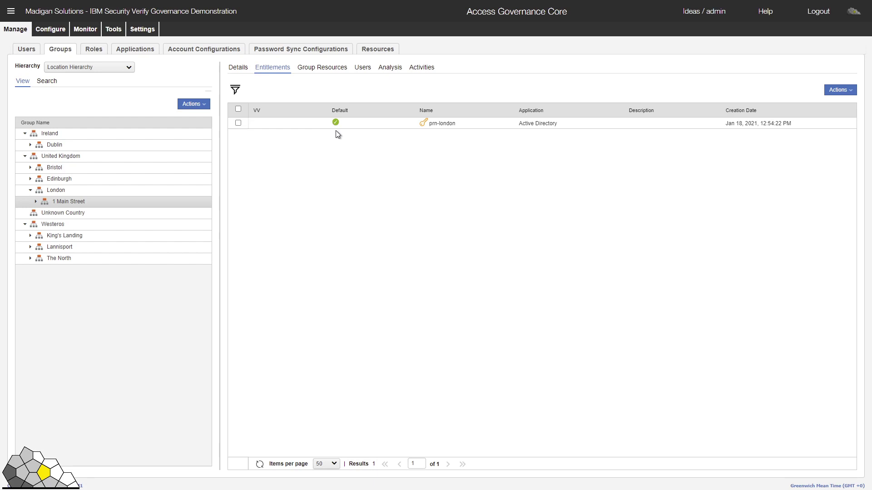
left_click(31, 145)
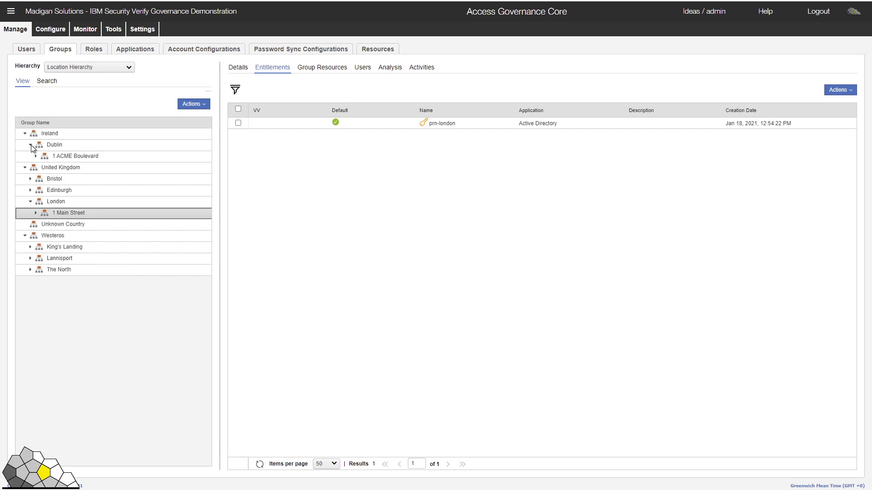
left_click(70, 156)
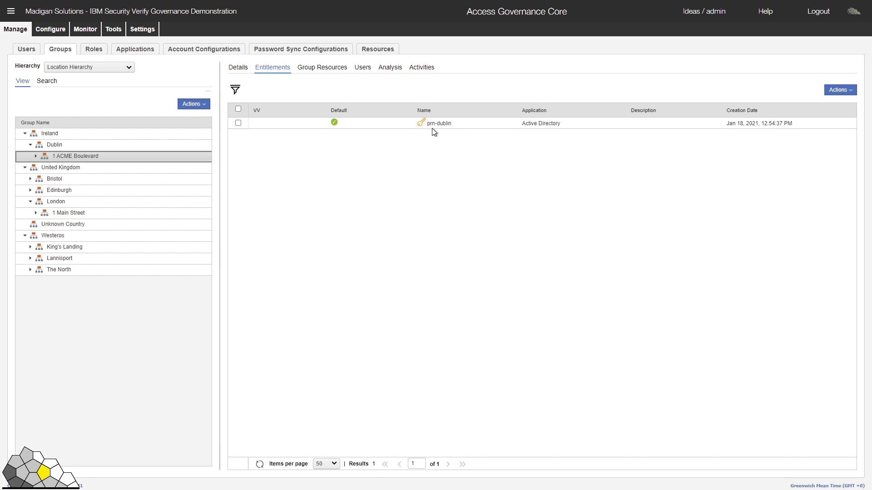
left_click(91, 52)
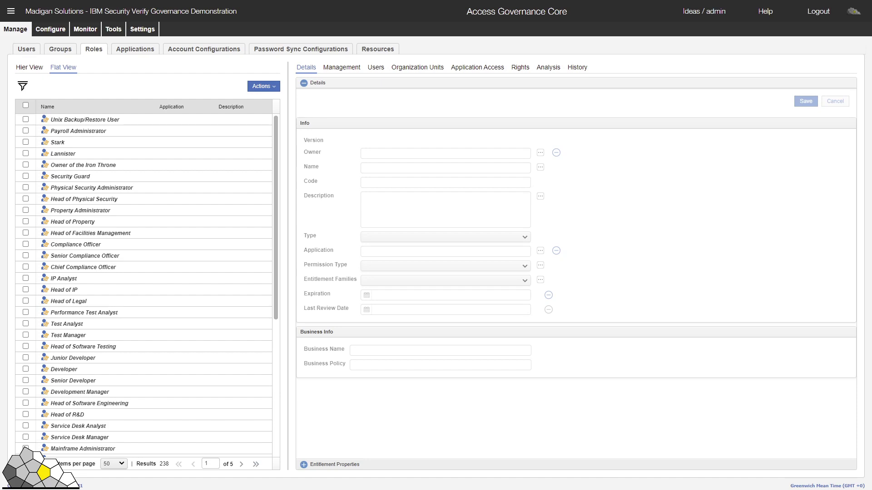
Step: Filter roles to Active Directory with name prn%, showing five printer permissions
left_click(22, 86)
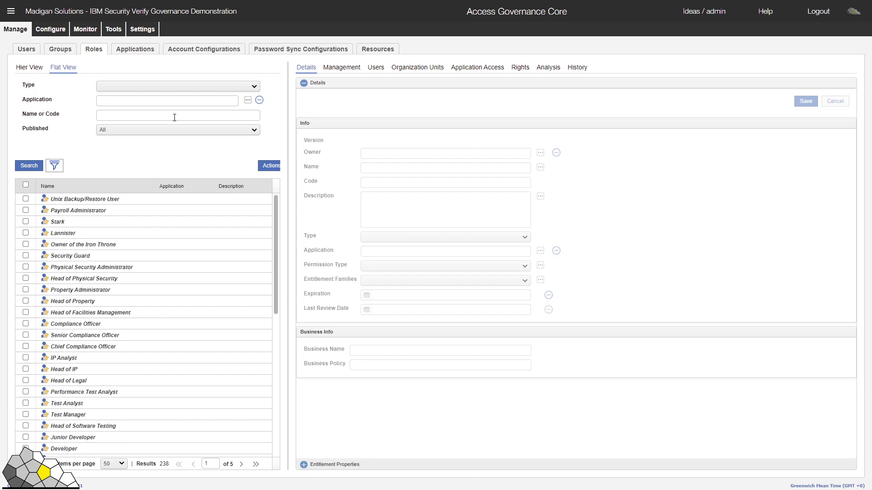
left_click(248, 100)
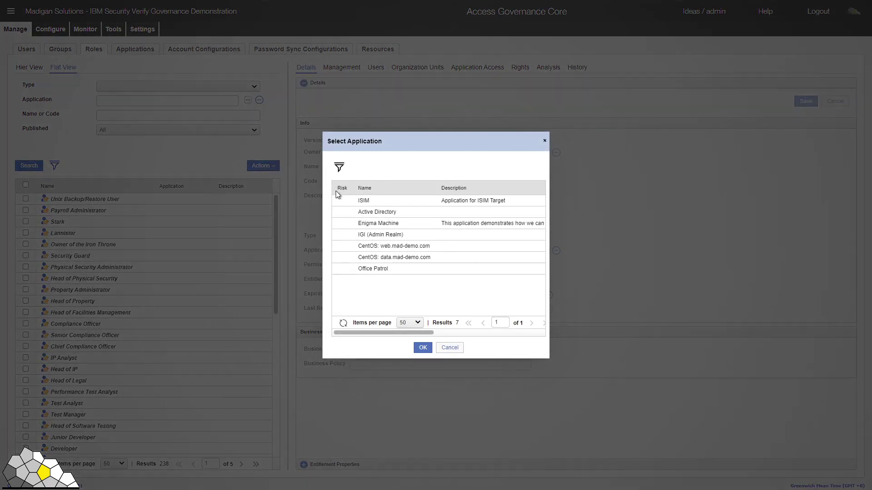
left_click(389, 211)
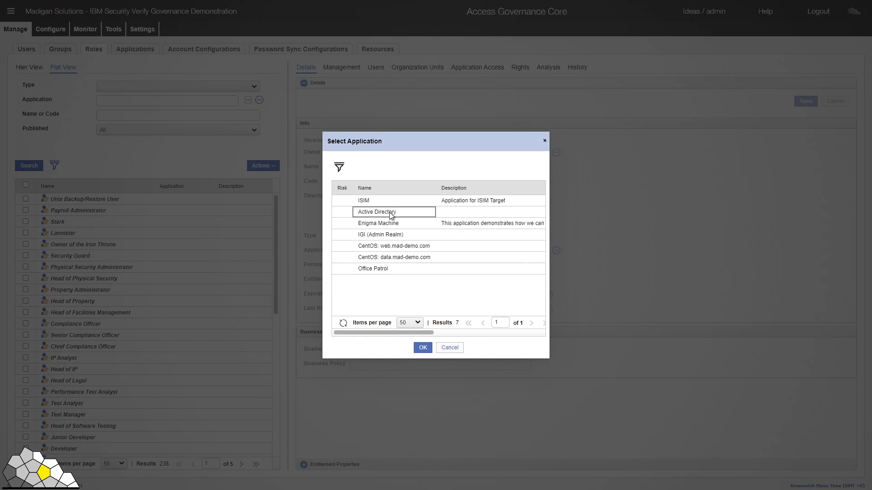
left_click(423, 348)
left_click(132, 114)
type("prn")
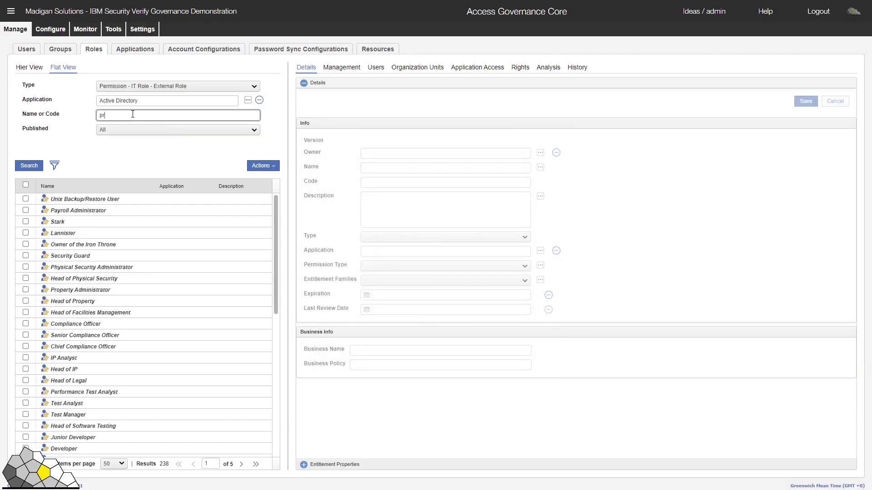
type("%")
left_click(25, 167)
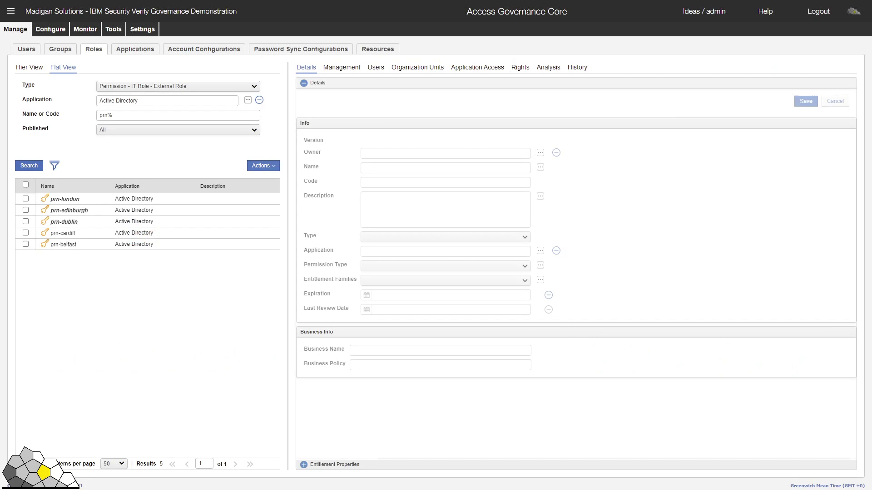
Step: Add a Business Role named 'Backup User (Unix)' and save it
left_click(263, 166)
left_click(281, 245)
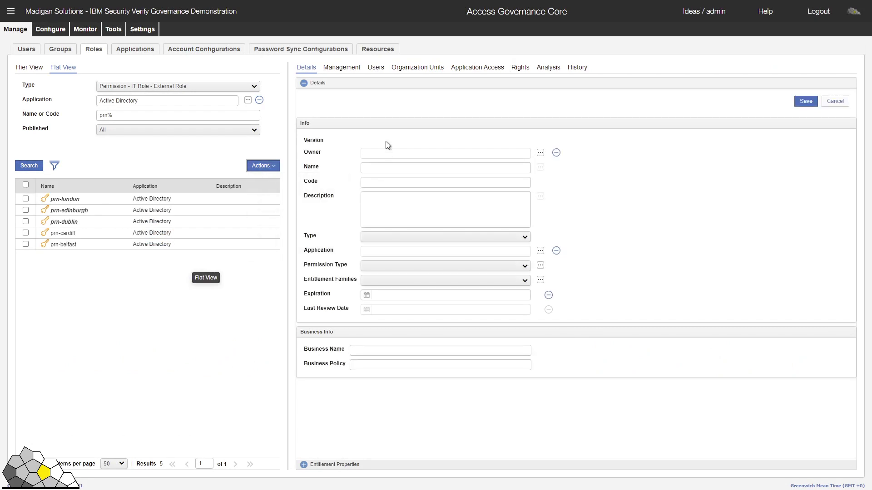
left_click(381, 168)
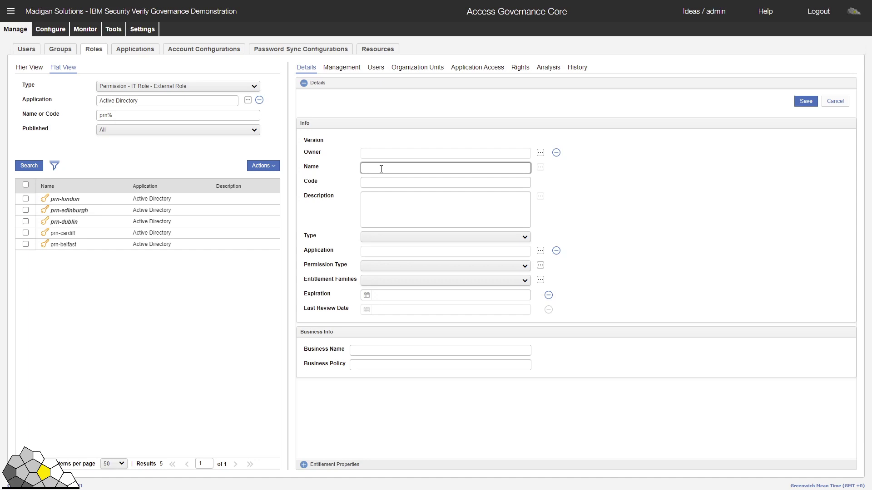
type("Backup User (Unix")
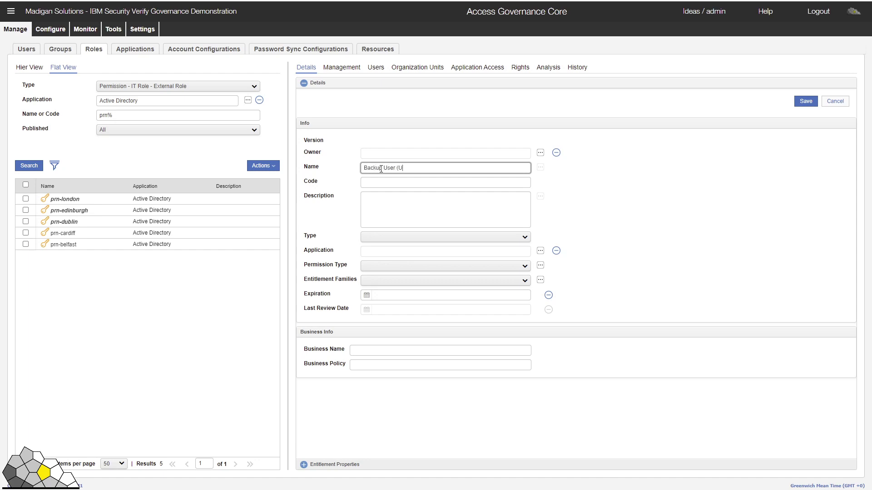
left_click(424, 237)
left_click(421, 266)
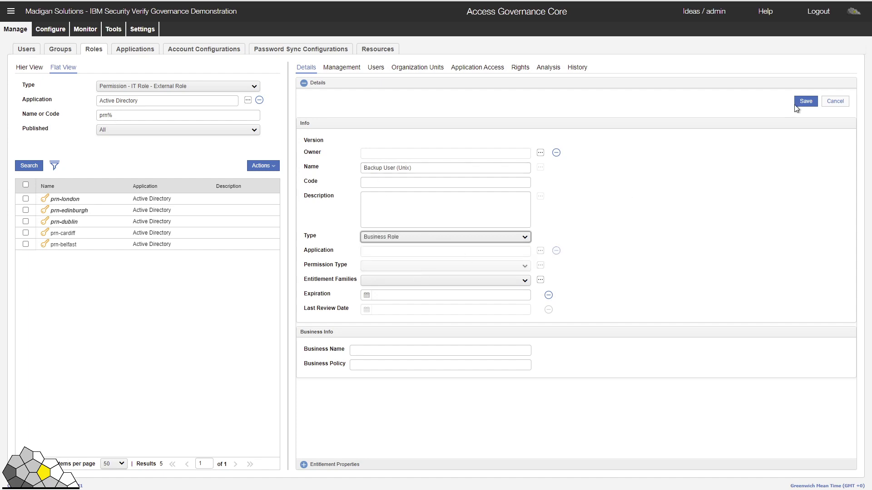
left_click(805, 103)
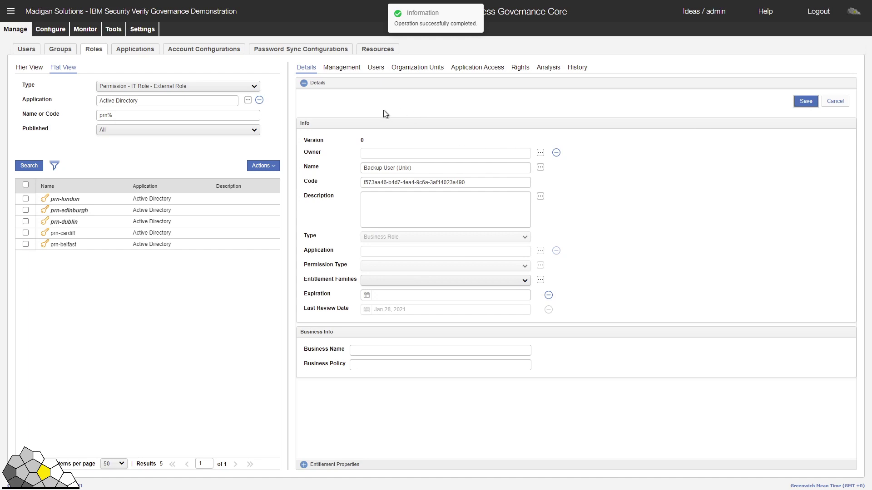
Step: Clear the application filter, search roles for 'Backup', and open Backup User (Unix)
left_click(259, 100)
triple_click(157, 115)
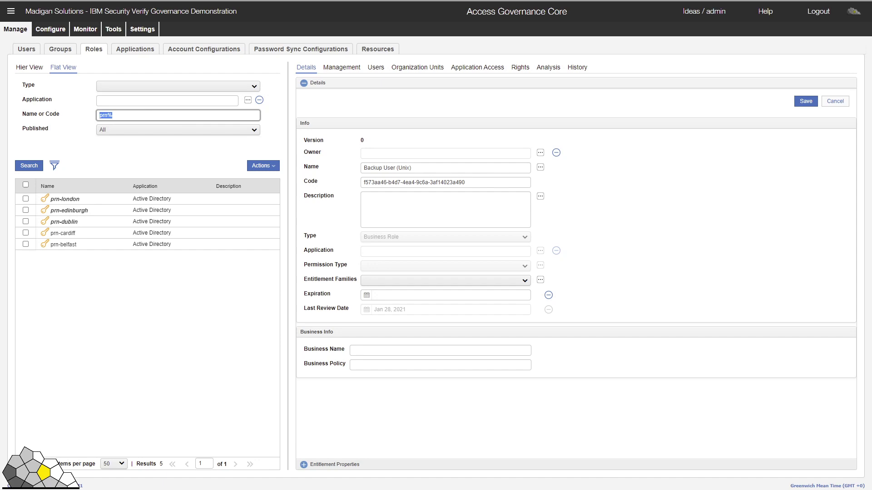
type("Backup")
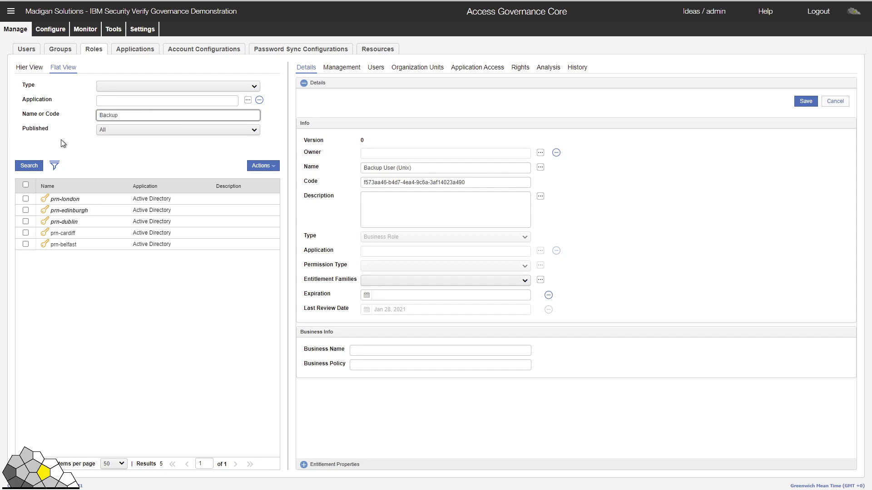
left_click(29, 165)
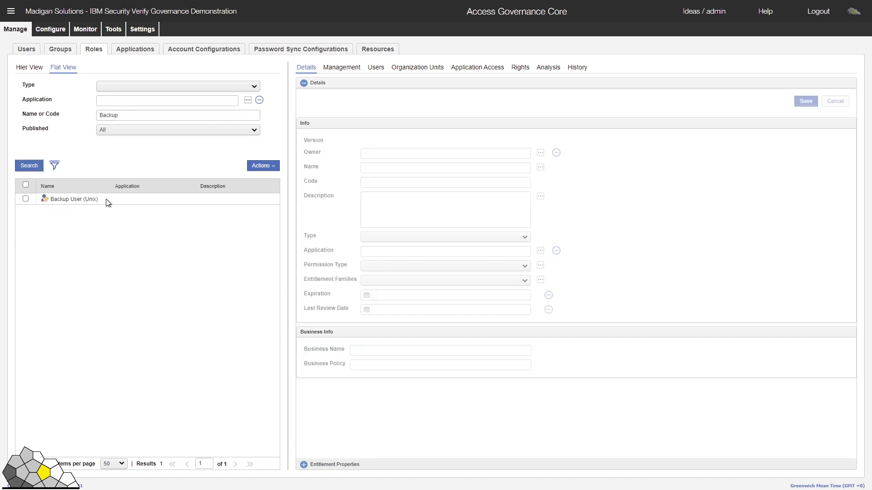
left_click(94, 200)
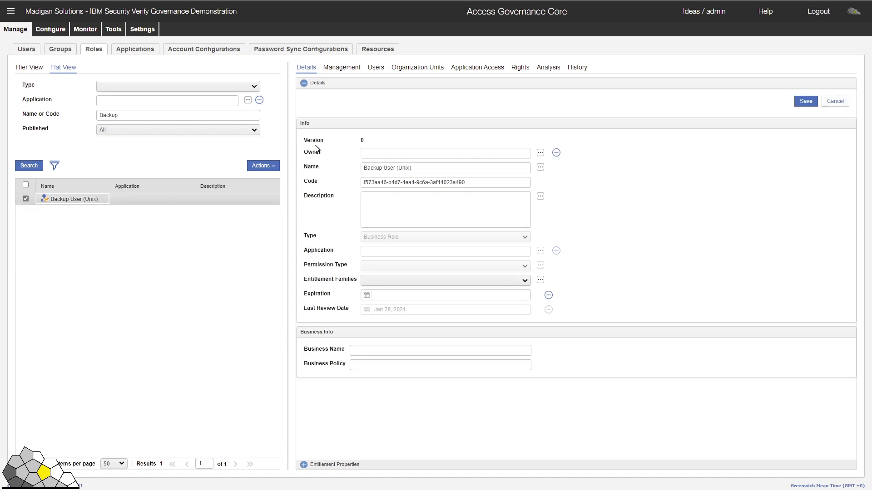
Step: Start adding entries on the role's Management tab, filtered to the Active Directory application
left_click(341, 69)
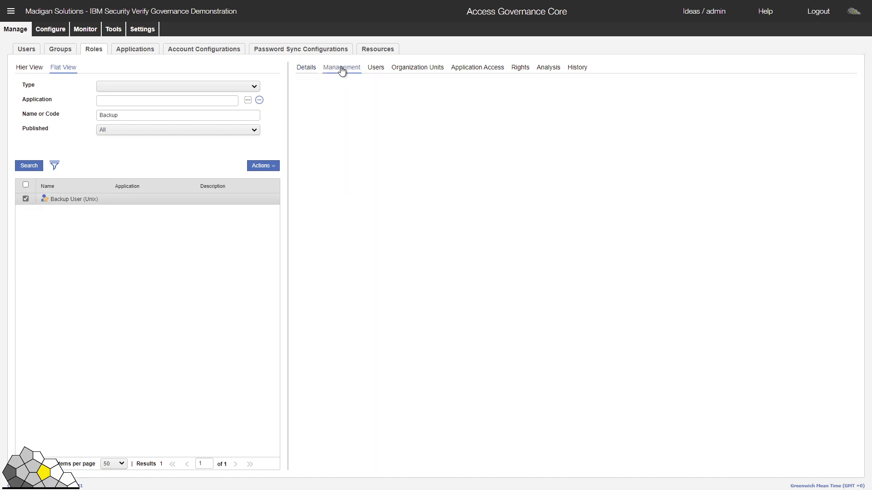
left_click(847, 92)
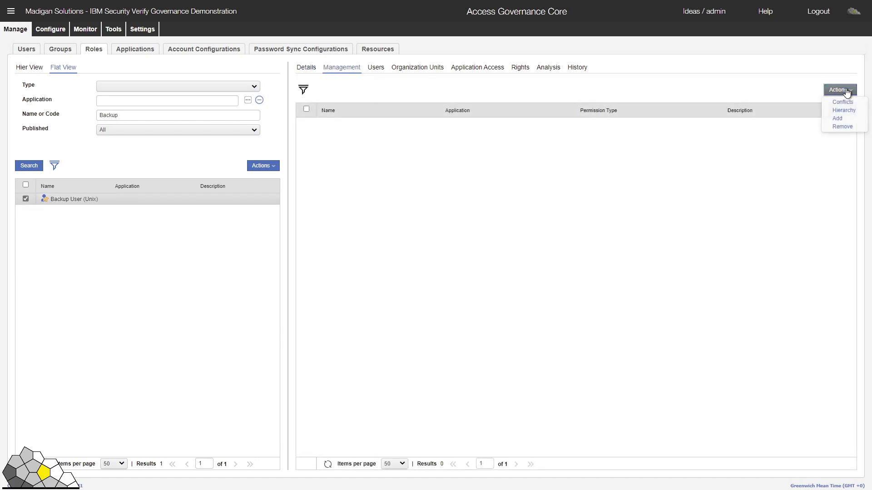
left_click(845, 117)
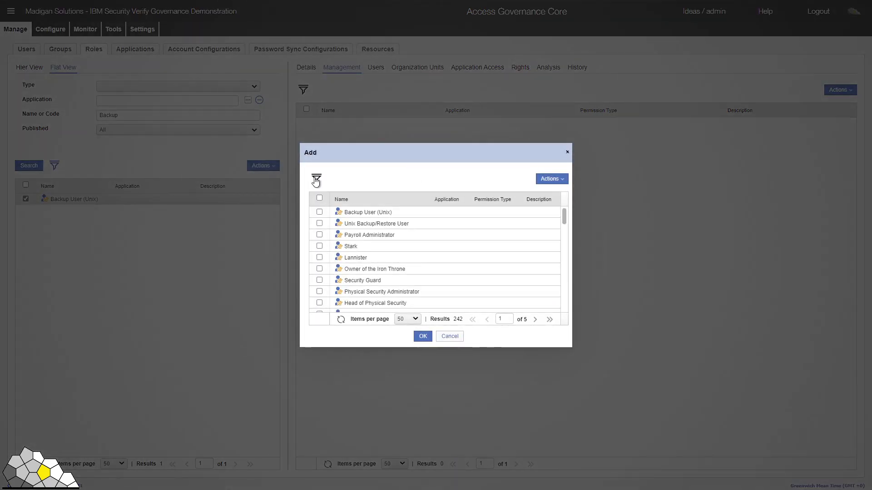
left_click(316, 181)
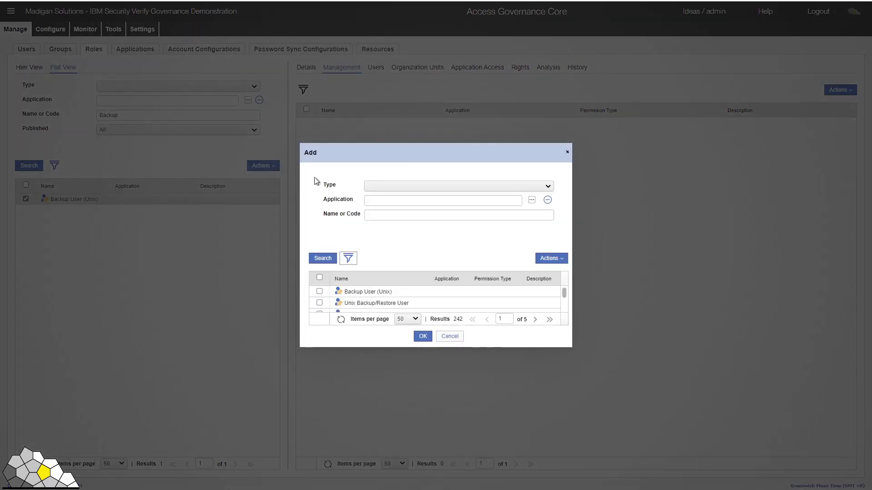
left_click(531, 200)
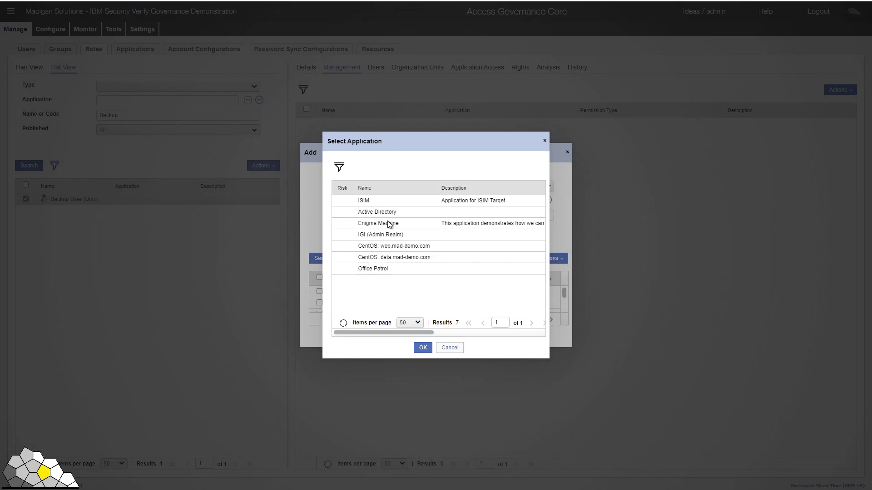
left_click(376, 212)
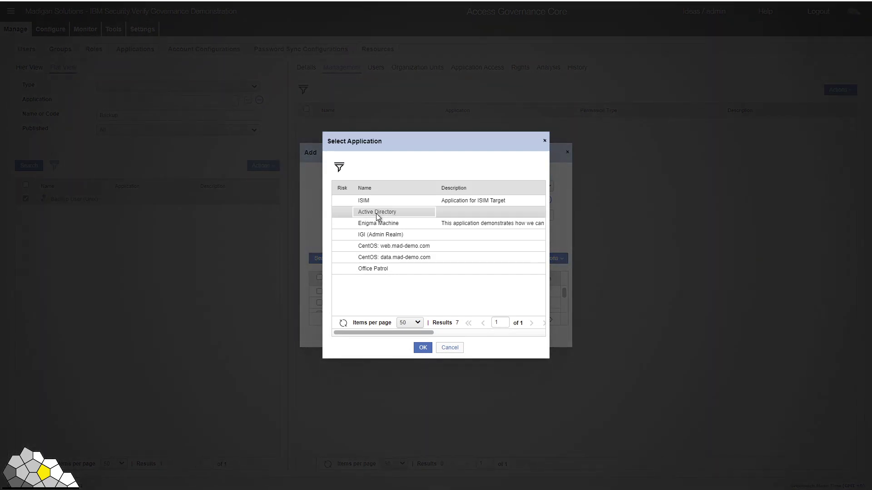
left_click(422, 347)
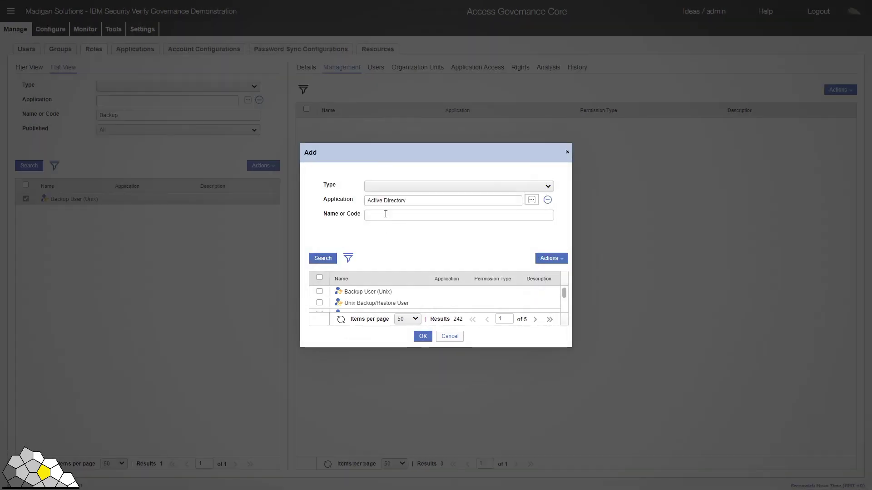
Step: Search for unix% and tick the unix-restore and unix-backup permissions
left_click(386, 214)
type("unix%")
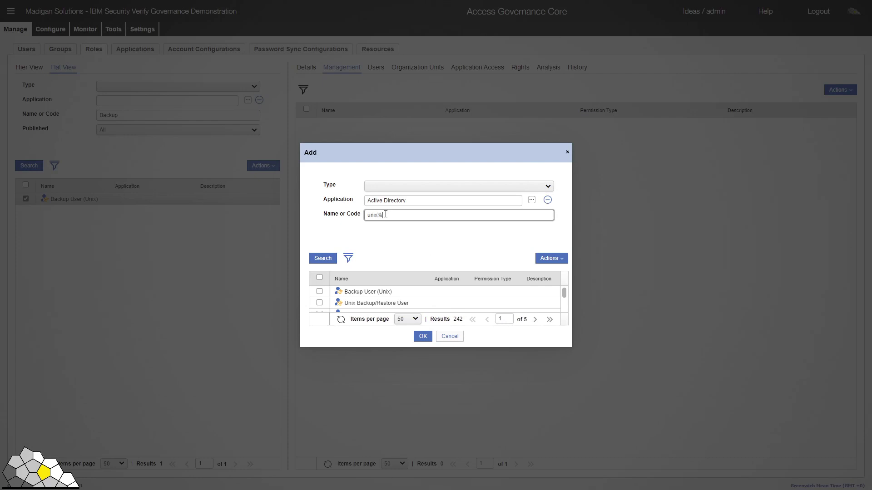
left_click(323, 262)
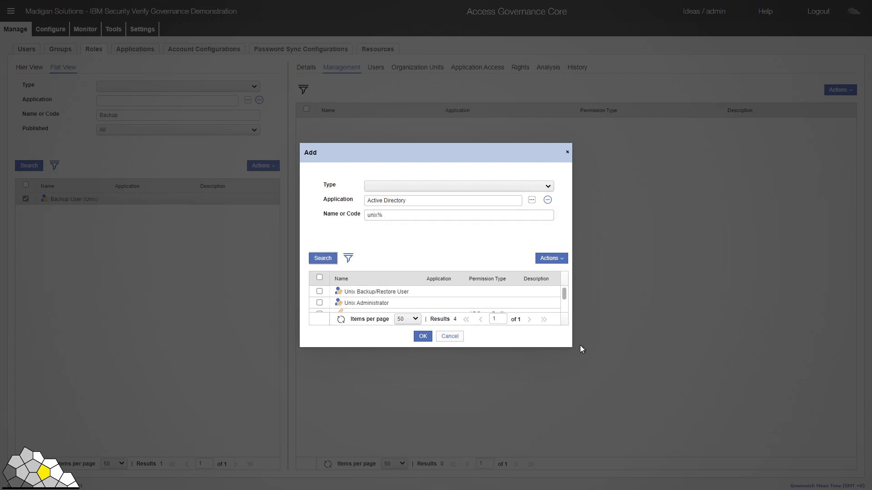
left_click_drag(572, 346, 623, 413)
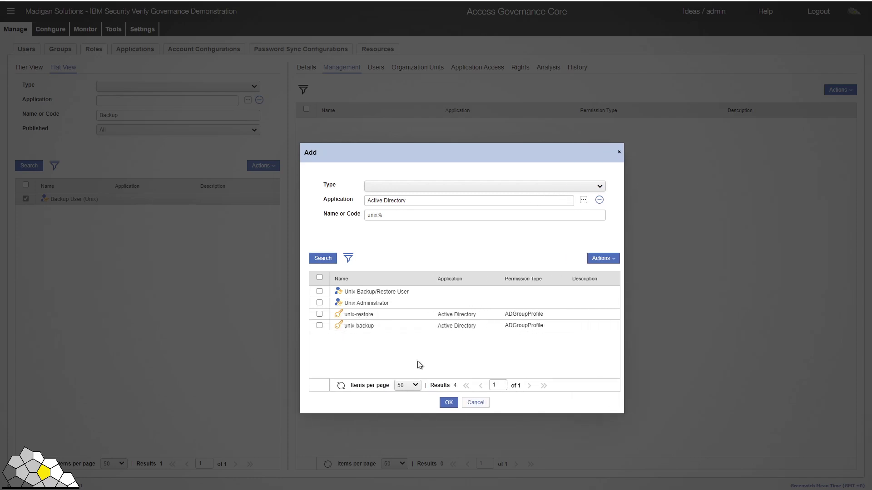
left_click(319, 314)
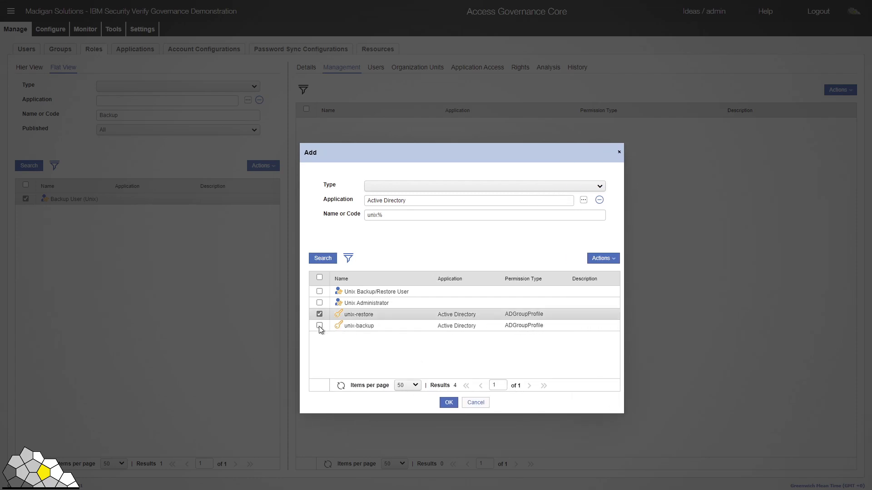
left_click(319, 325)
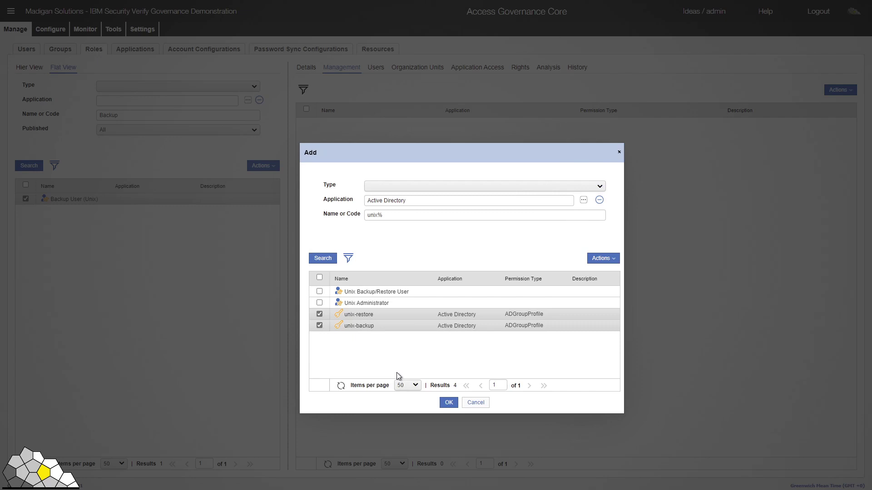
Step: Add unix-backup and unix-restore to the role and view its empty Organization Units list
left_click(448, 402)
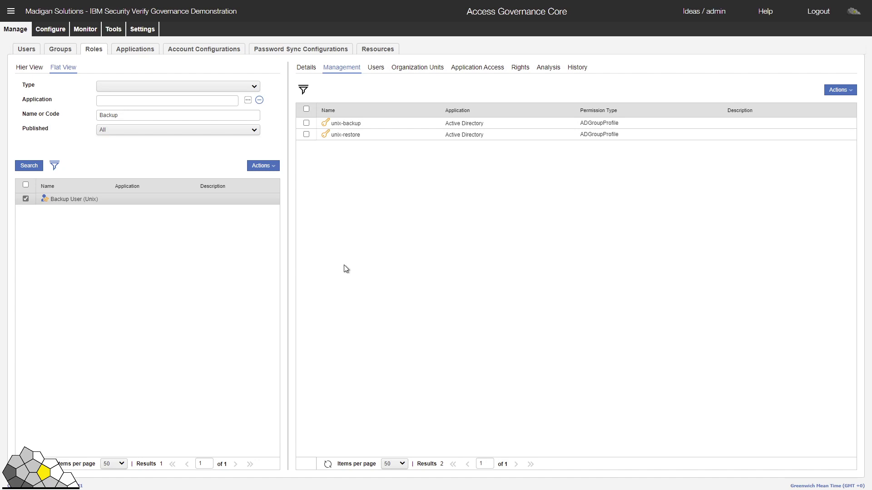
left_click(416, 71)
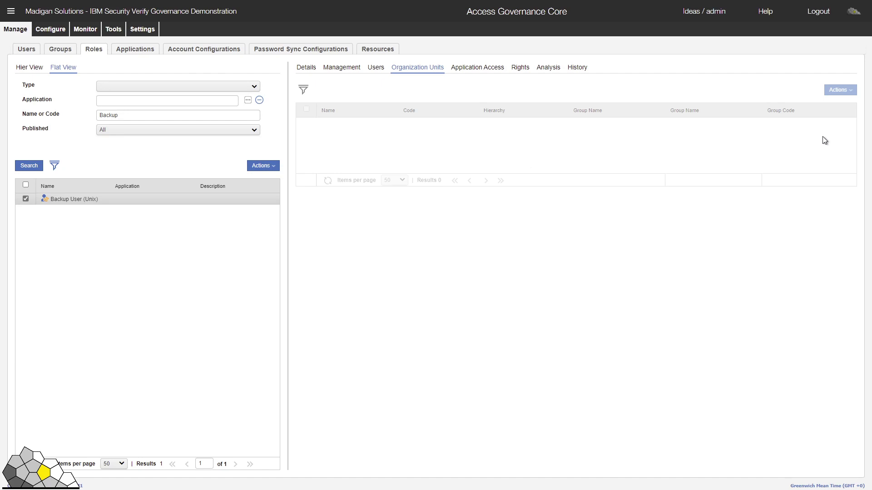
Step: Publish the Backup User (Unix) role and reselect it in the list
left_click(271, 171)
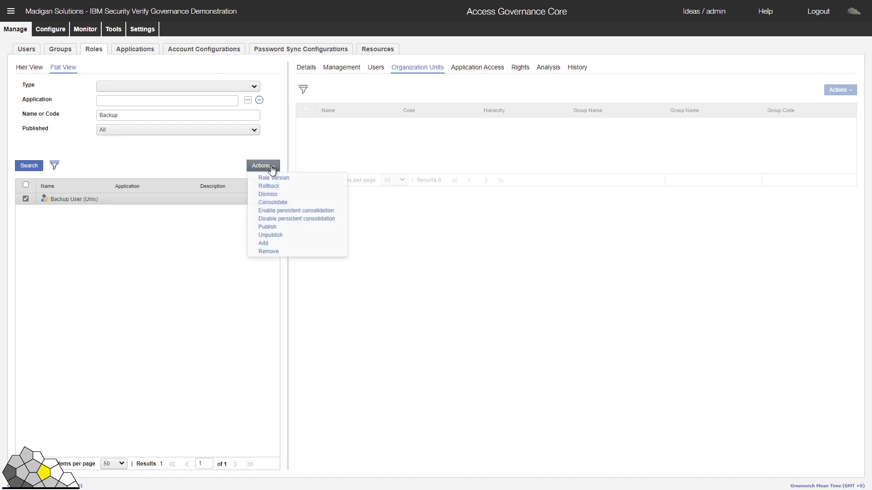
left_click(277, 225)
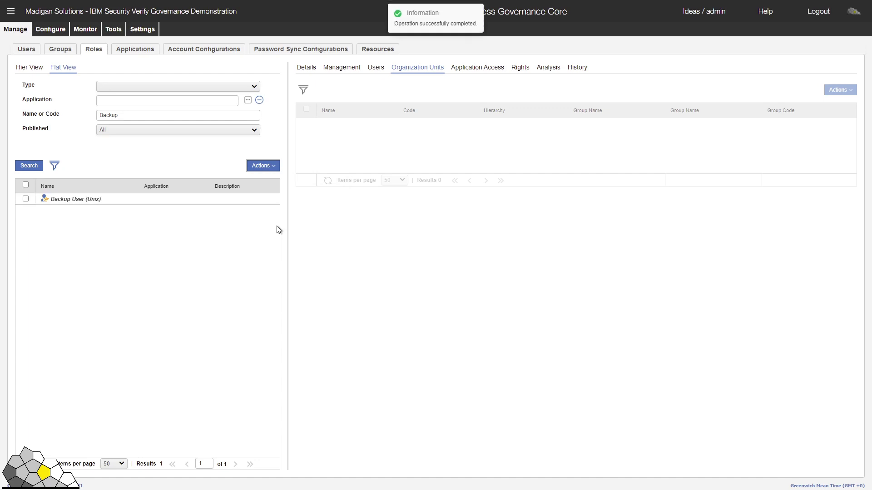
left_click(188, 203)
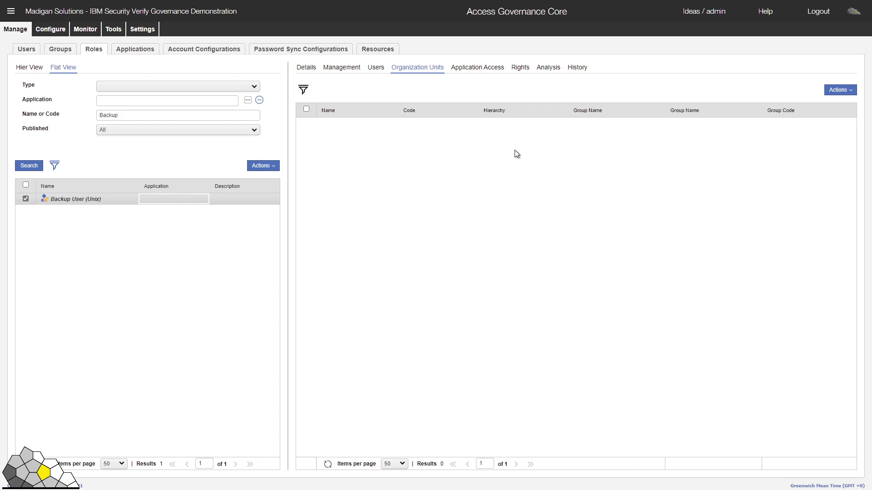
Step: Add the Server Administration unit (IT Division > Infrastructure) as the role's organization unit, keeping default settings
left_click(849, 93)
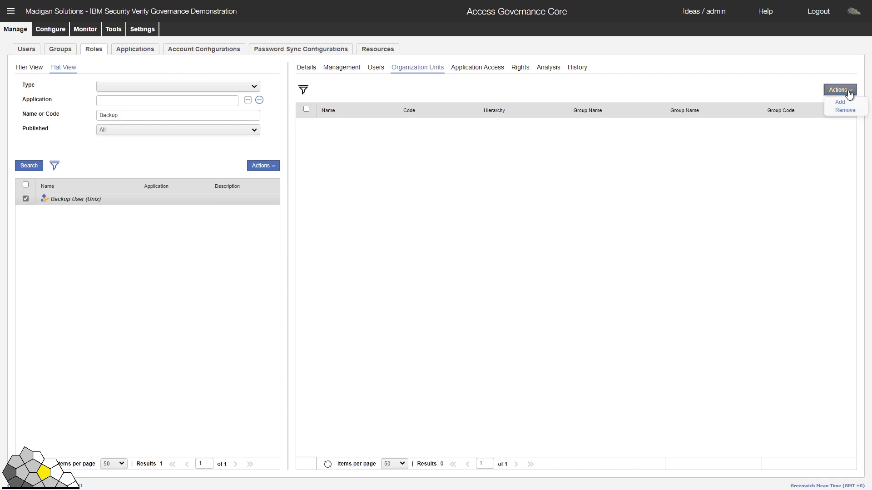
left_click(839, 102)
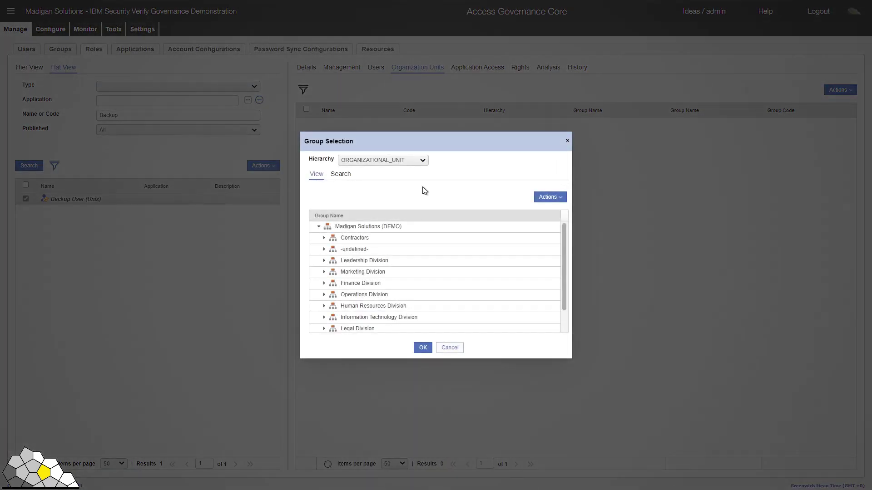
left_click(324, 317)
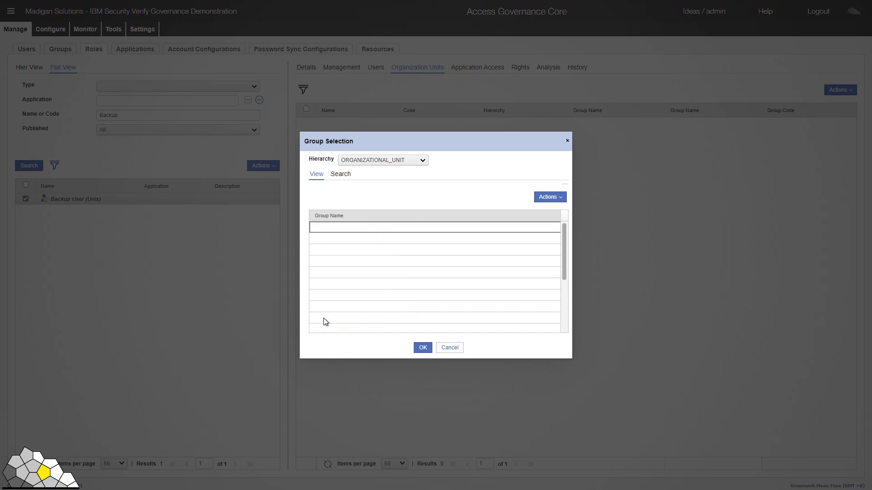
scroll(412, 299, "down", 2)
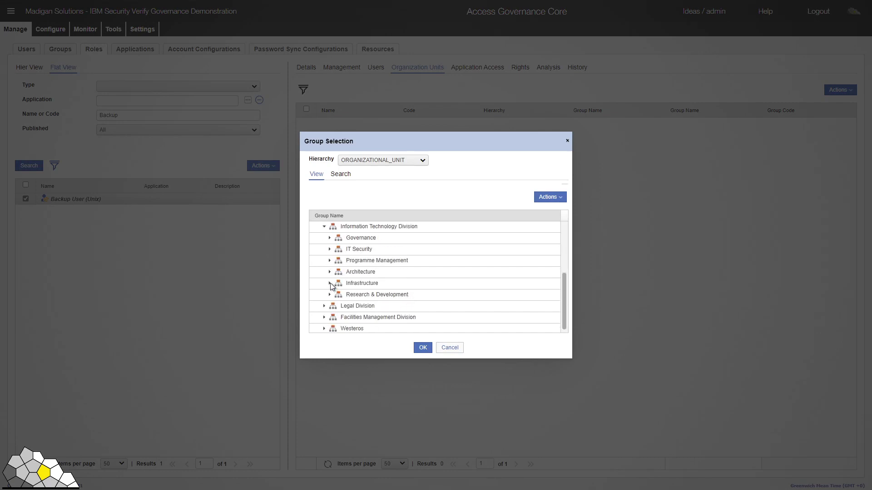
left_click(330, 283)
left_click(372, 307)
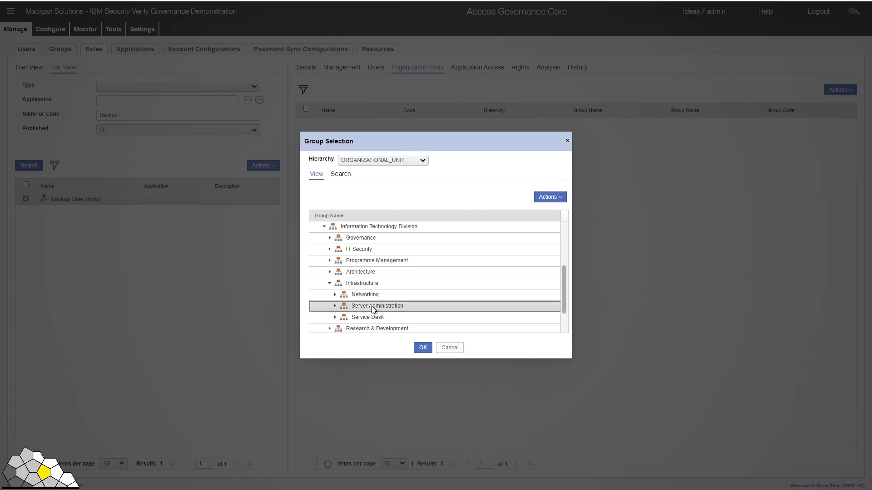
left_click(423, 347)
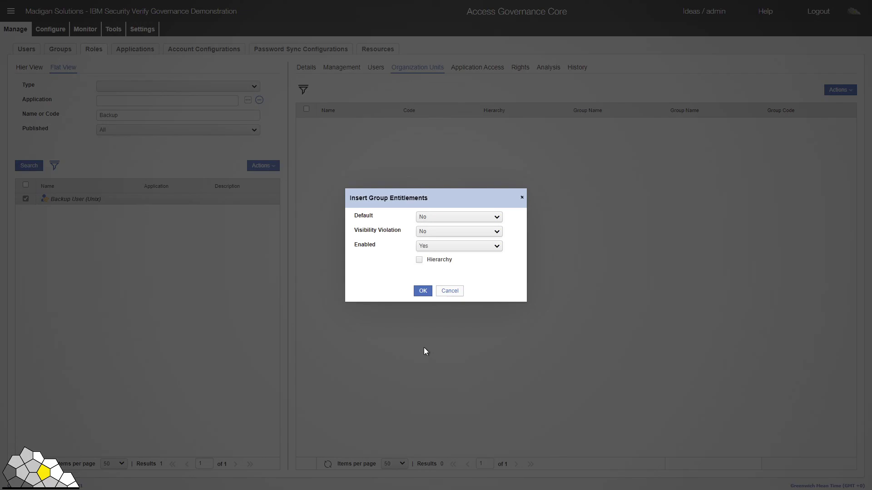
left_click(423, 291)
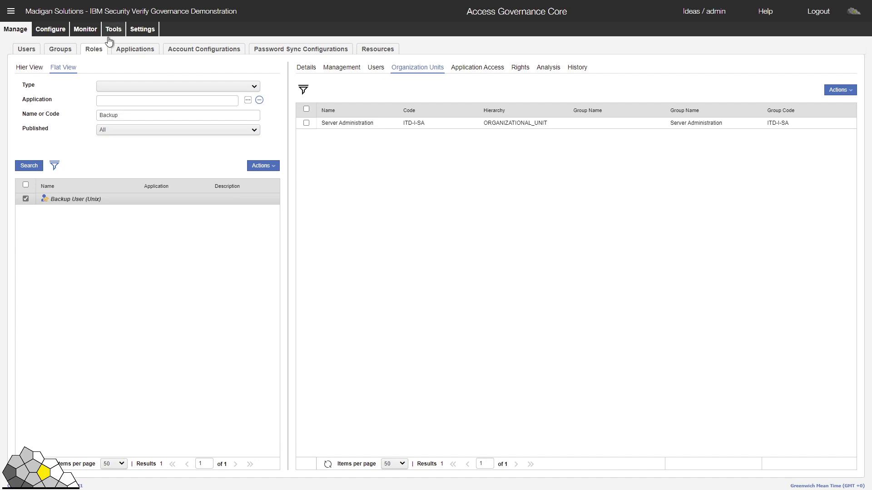
Step: Show the Active Directory application's access list of 49 permissions, including unix-backup and unix-restore
left_click(136, 53)
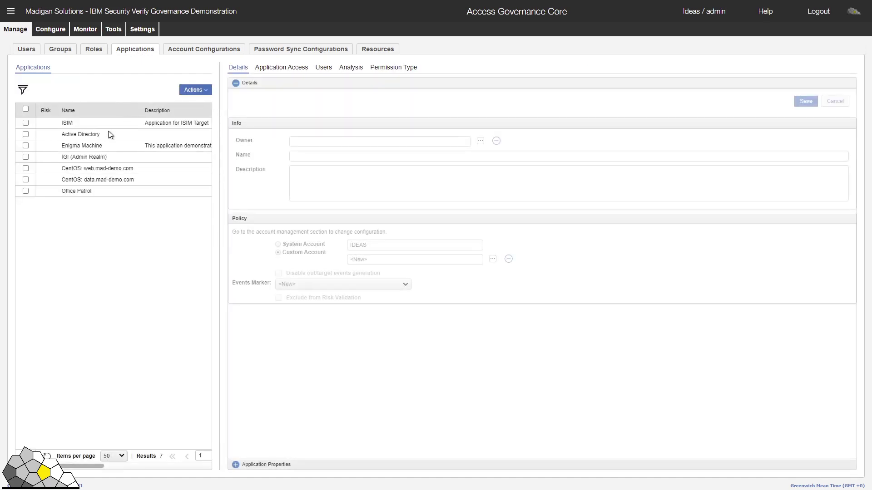
left_click(95, 135)
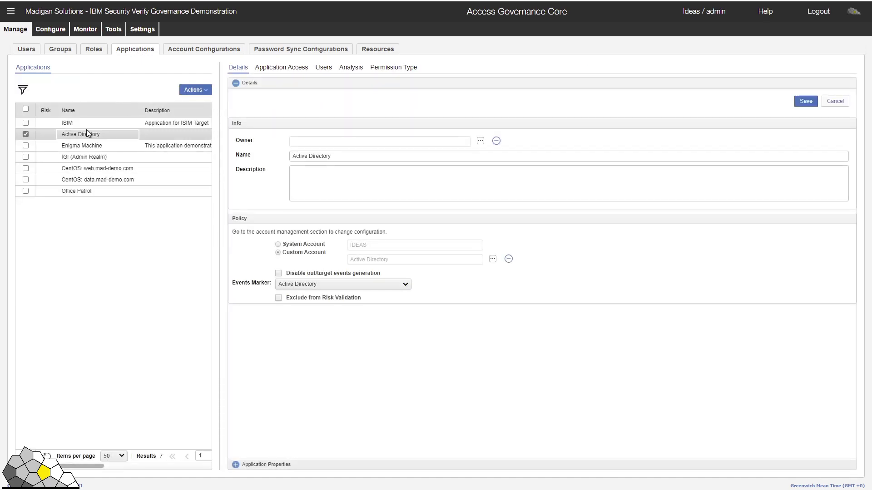
left_click(281, 67)
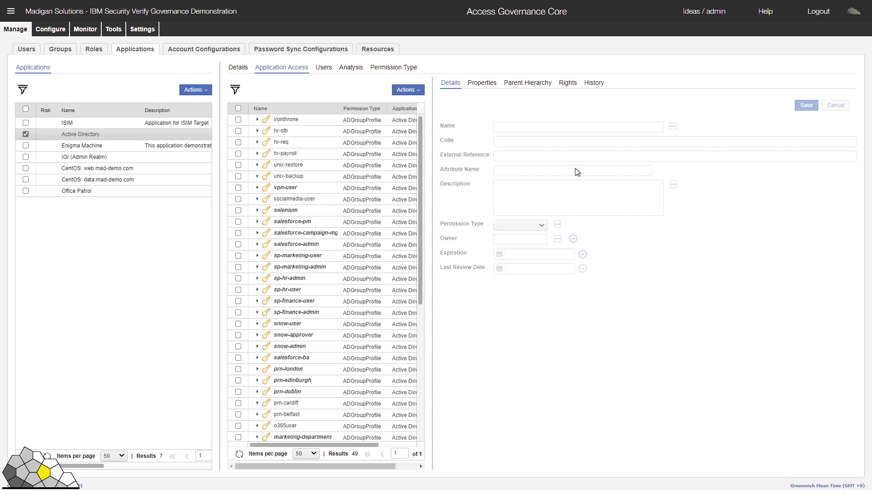
Step: Show Active Directory's 97 users with their names, master UIDs and org units
left_click(323, 68)
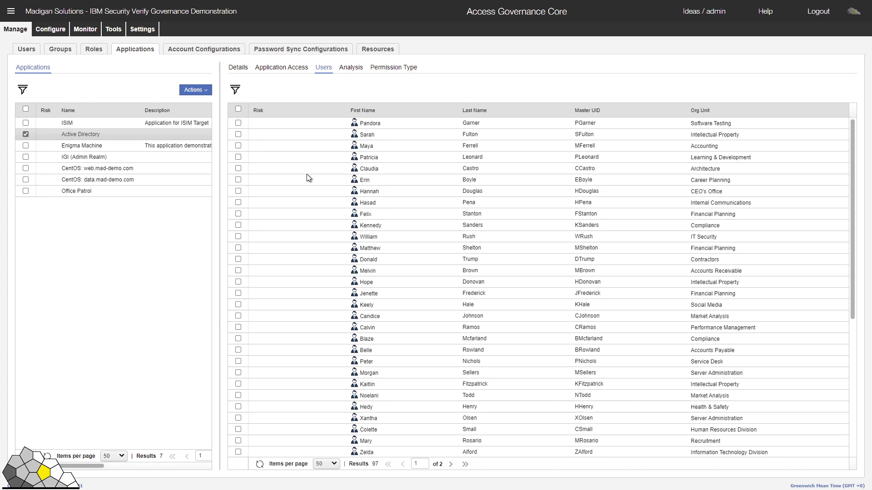
Step: Show Active Directory's analysis charts: 123 entitlements, 45 users, 47 permissions, 24.19% saving
left_click(351, 69)
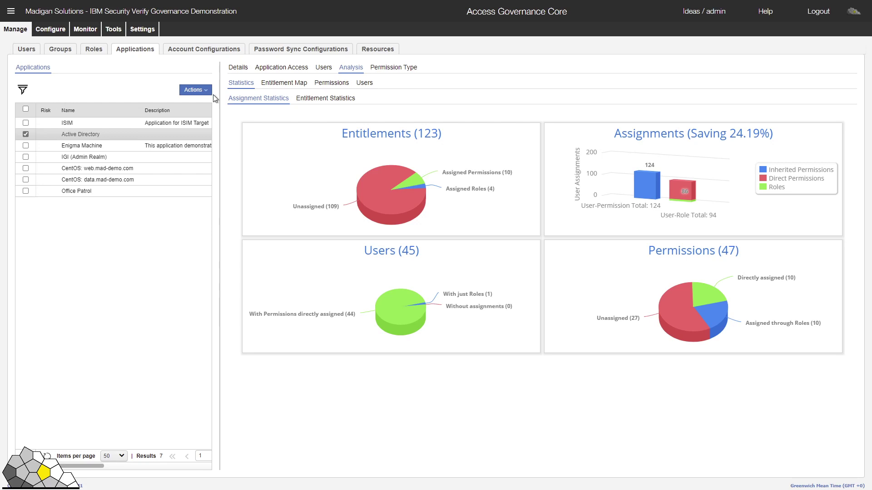
Step: Review the Active Directory account configuration's password policy, then its Target Attributes page
left_click(204, 49)
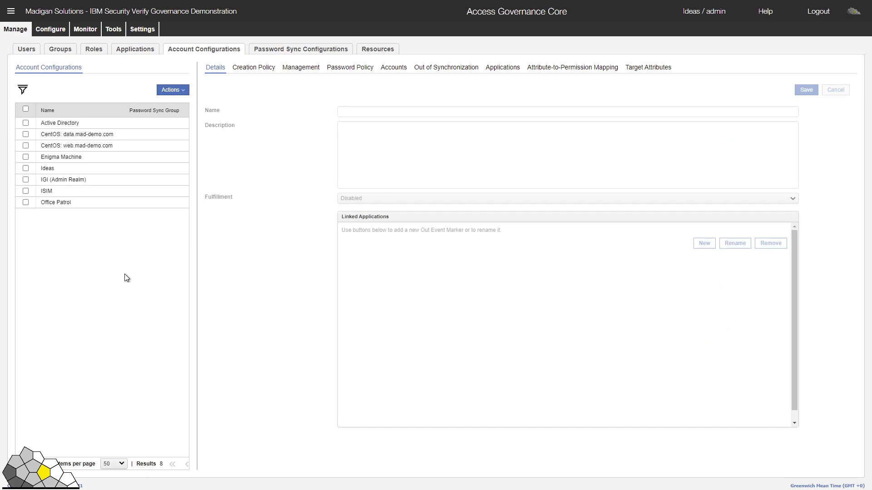
left_click(72, 125)
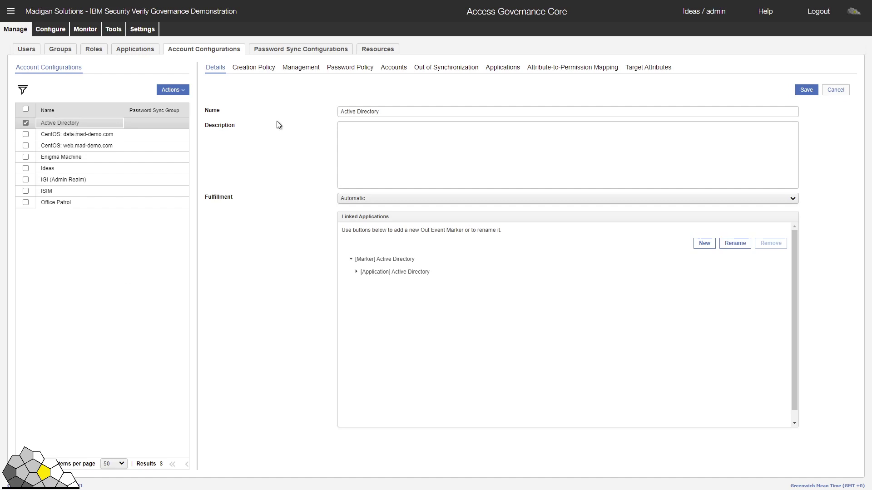
left_click(353, 72)
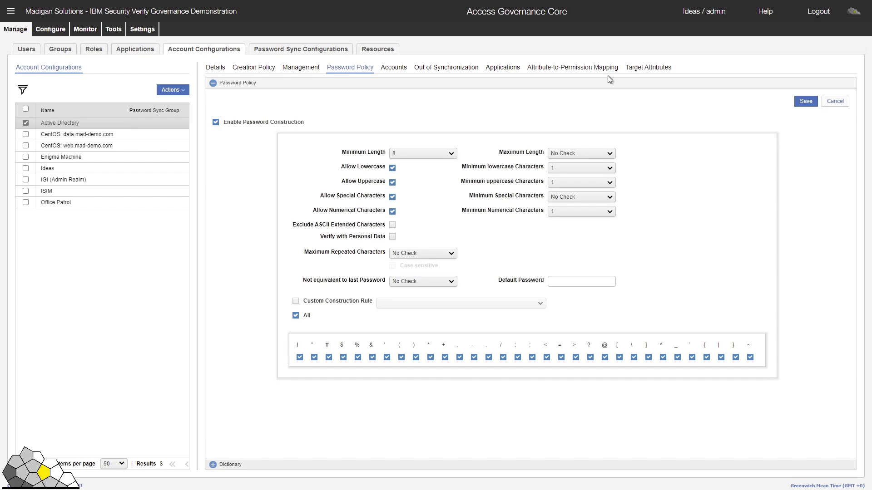
left_click(641, 72)
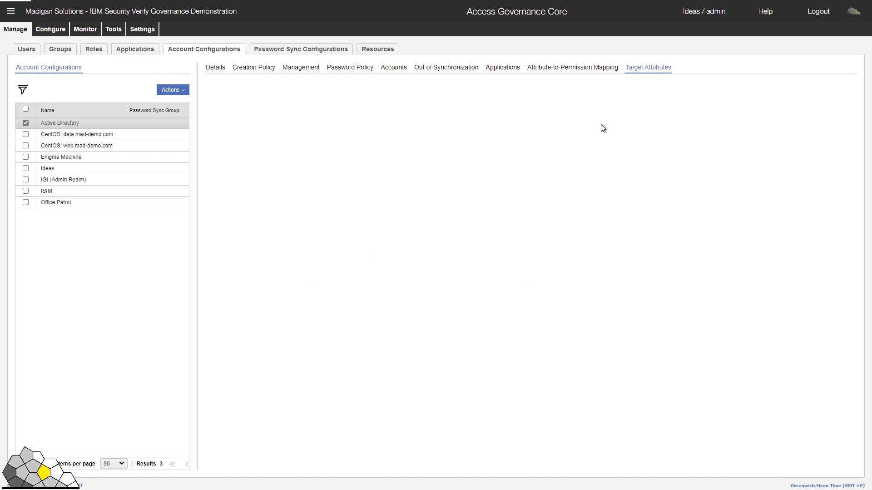